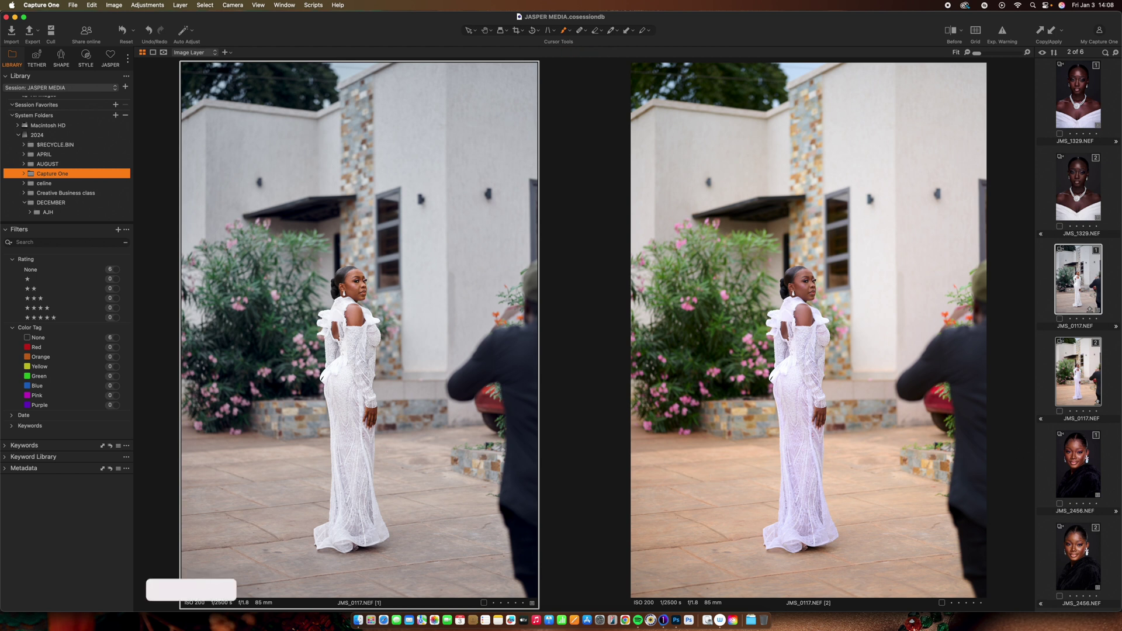
Select the variants JMS_1329 [2], JMS_0117 [1] and JMS_2456 [2] together and open the export settings for them.
left_click(1071, 467)
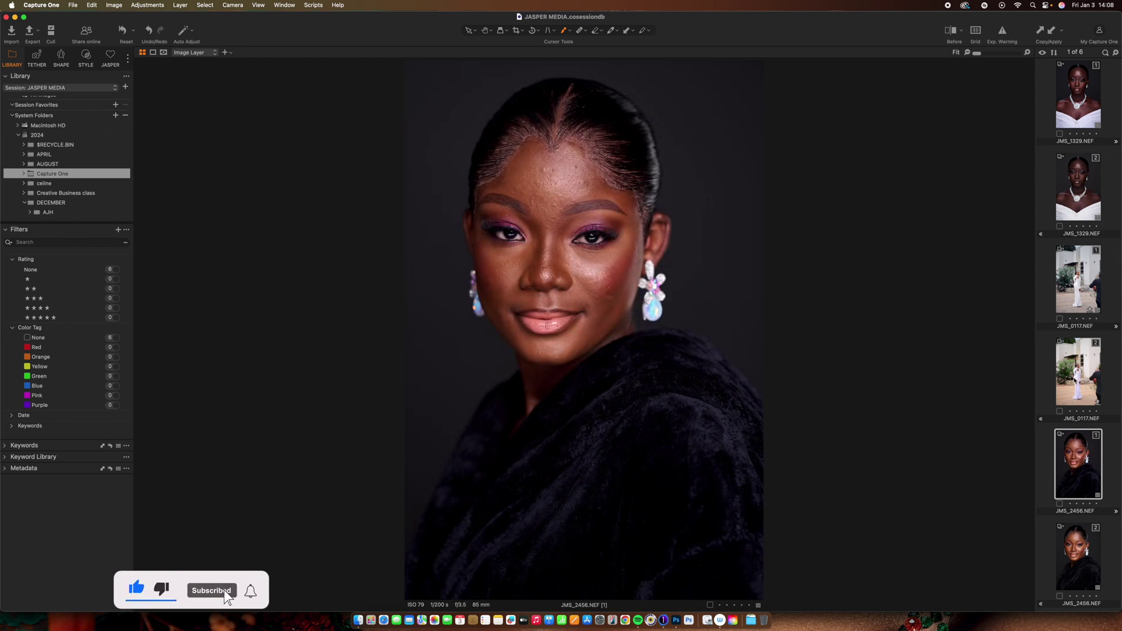
key("Up")
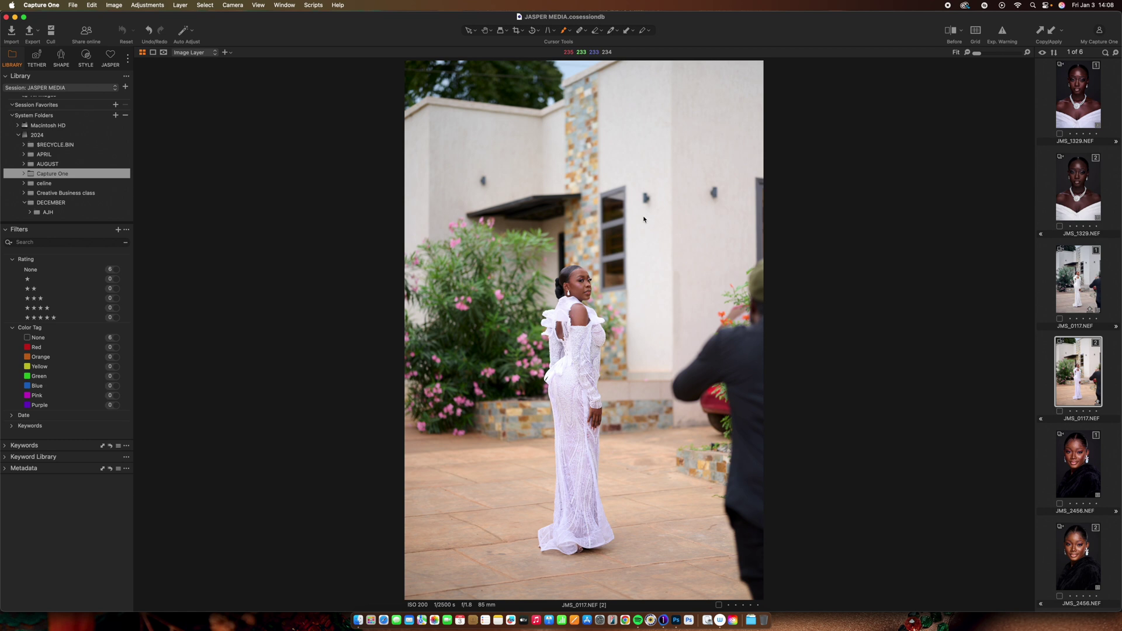
left_click(1085, 203)
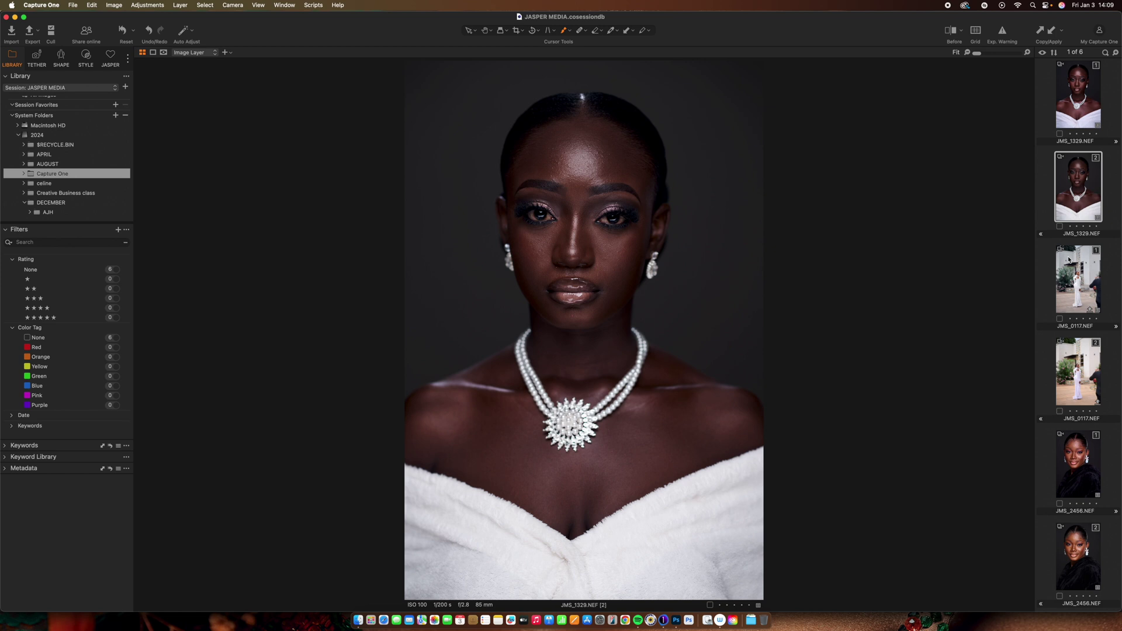
left_click(1089, 279)
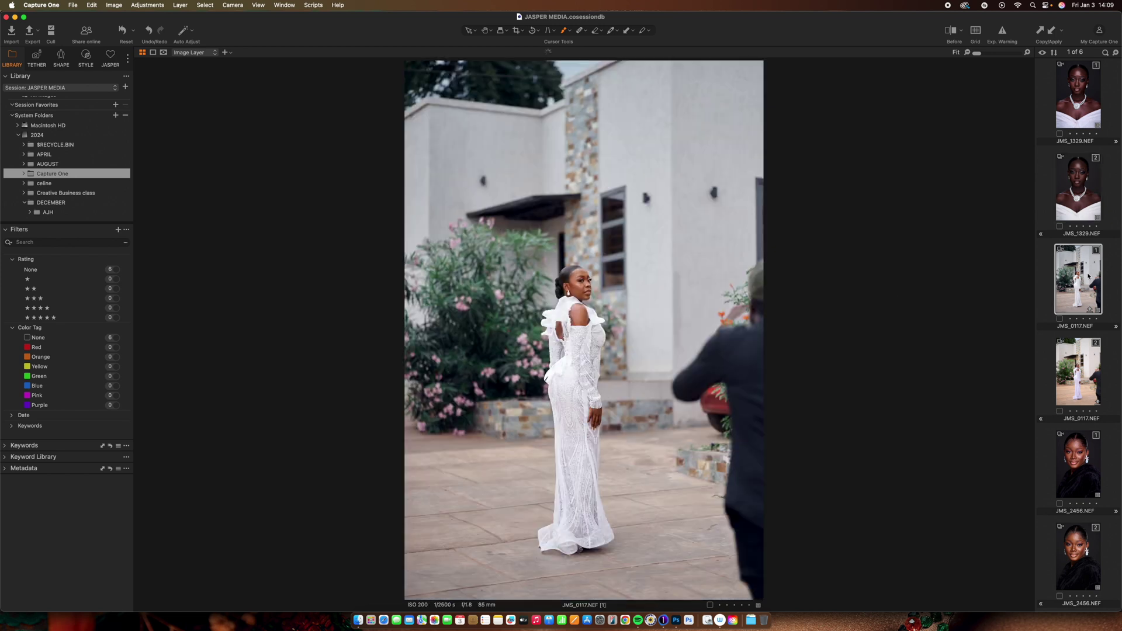
left_click(1077, 201, "super")
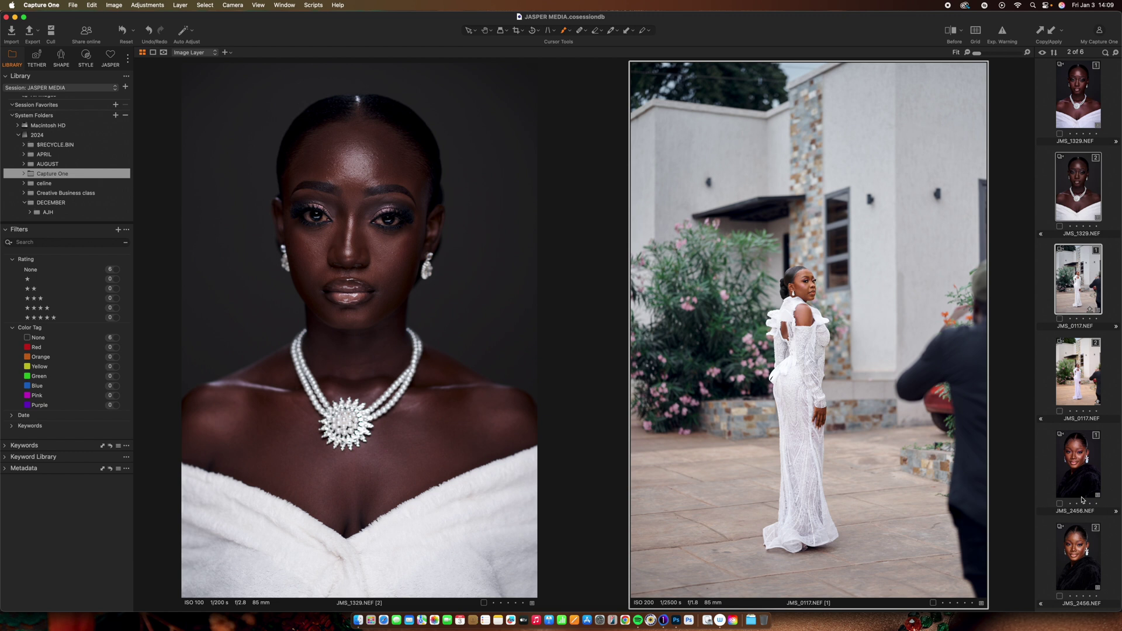
left_click(1082, 543, "super")
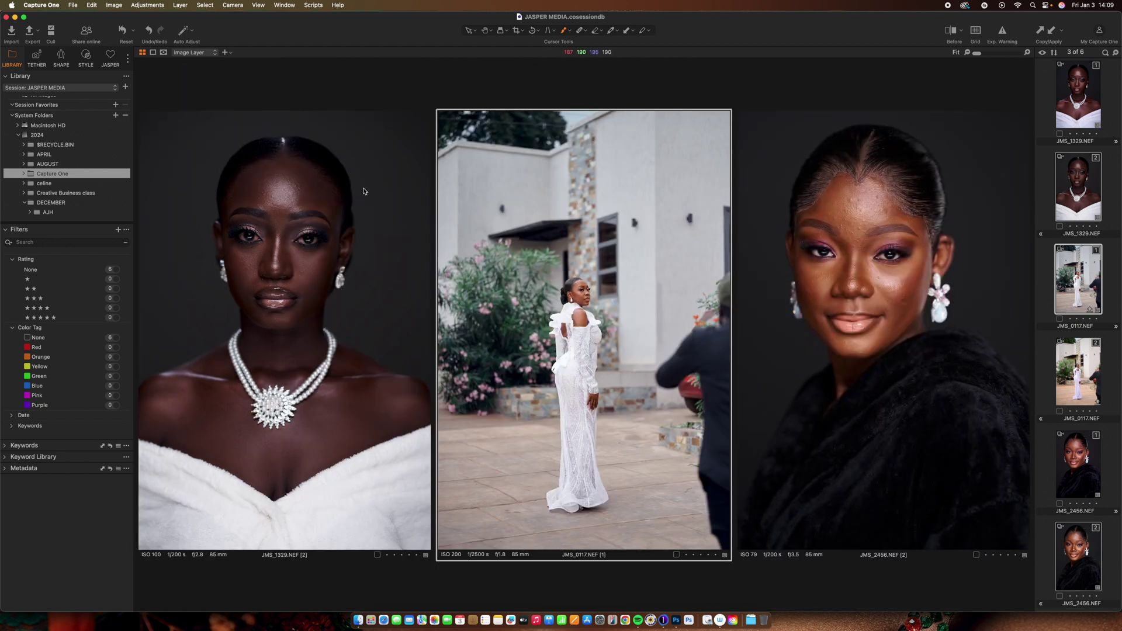
left_click(30, 33)
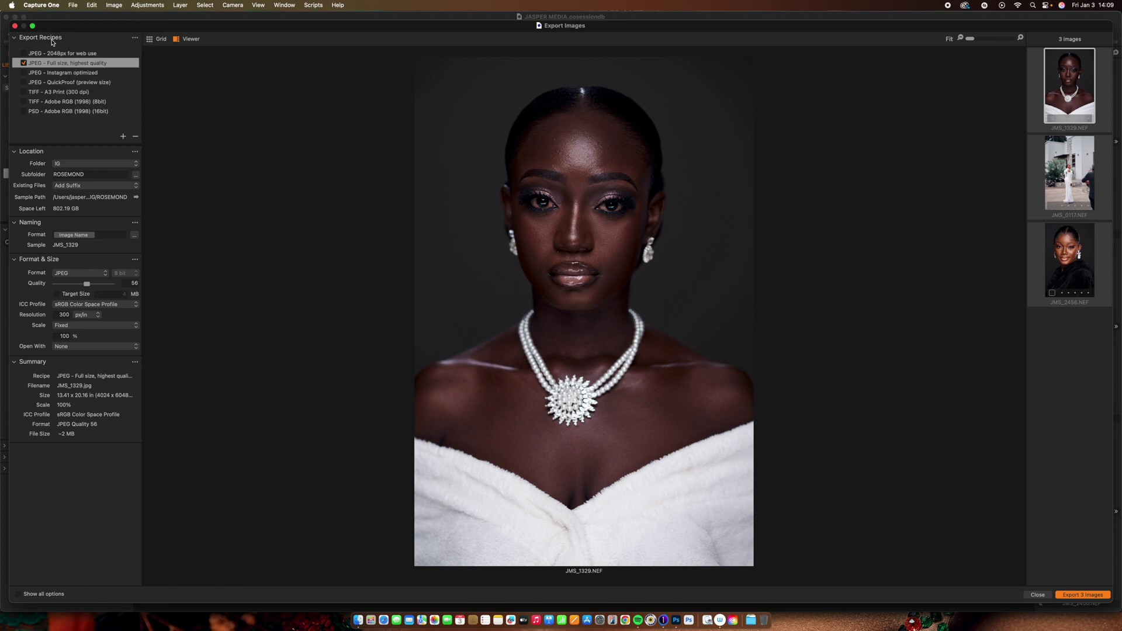
mouse_move(53, 42)
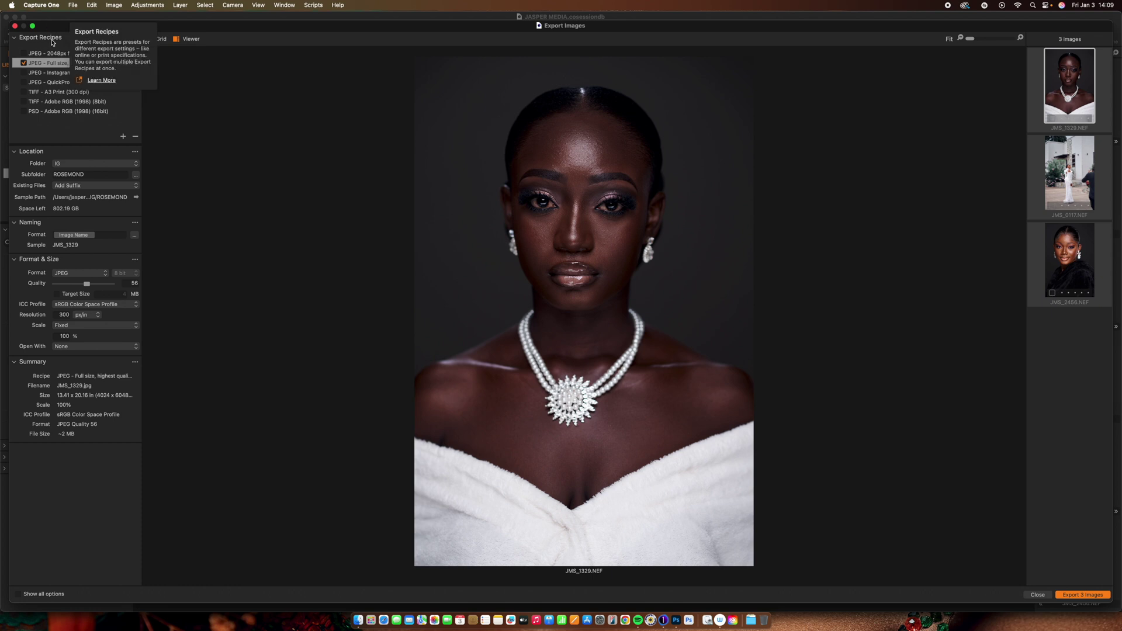
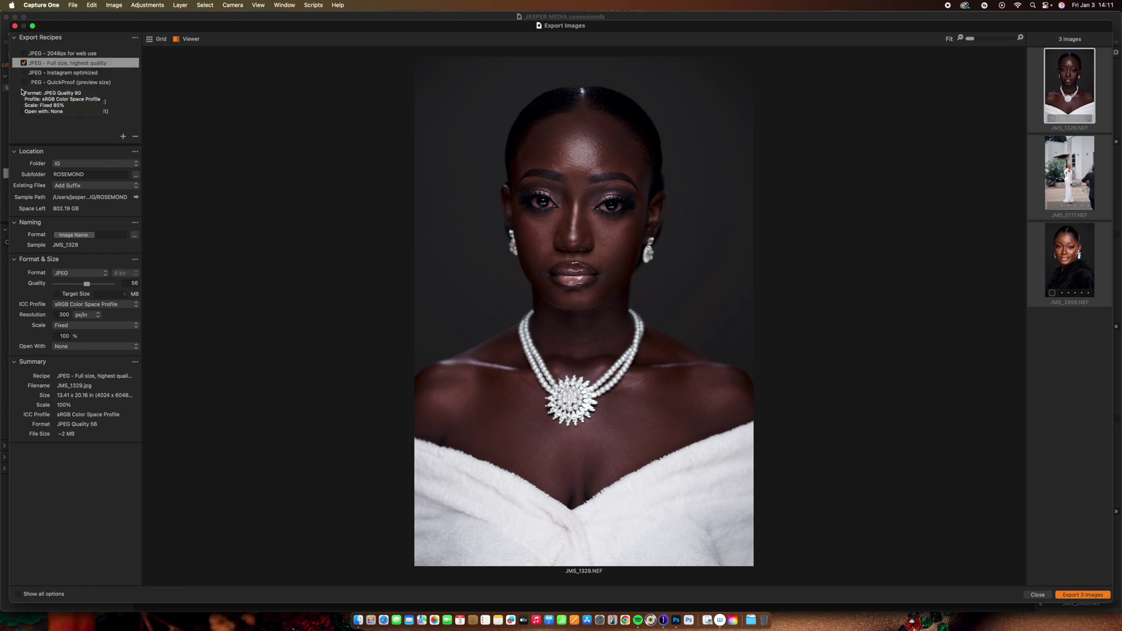
Try enabling the JPEG Instagram optimized and JPEG QuickProof recipes in addition to the full-size recipe.
left_click(23, 72)
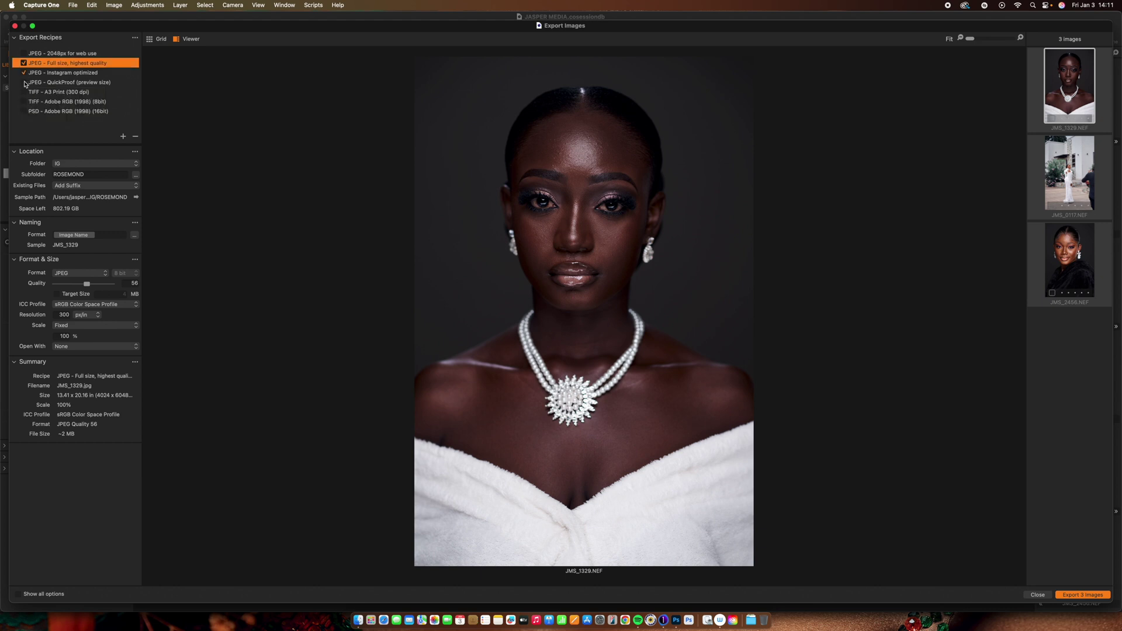
left_click(24, 82)
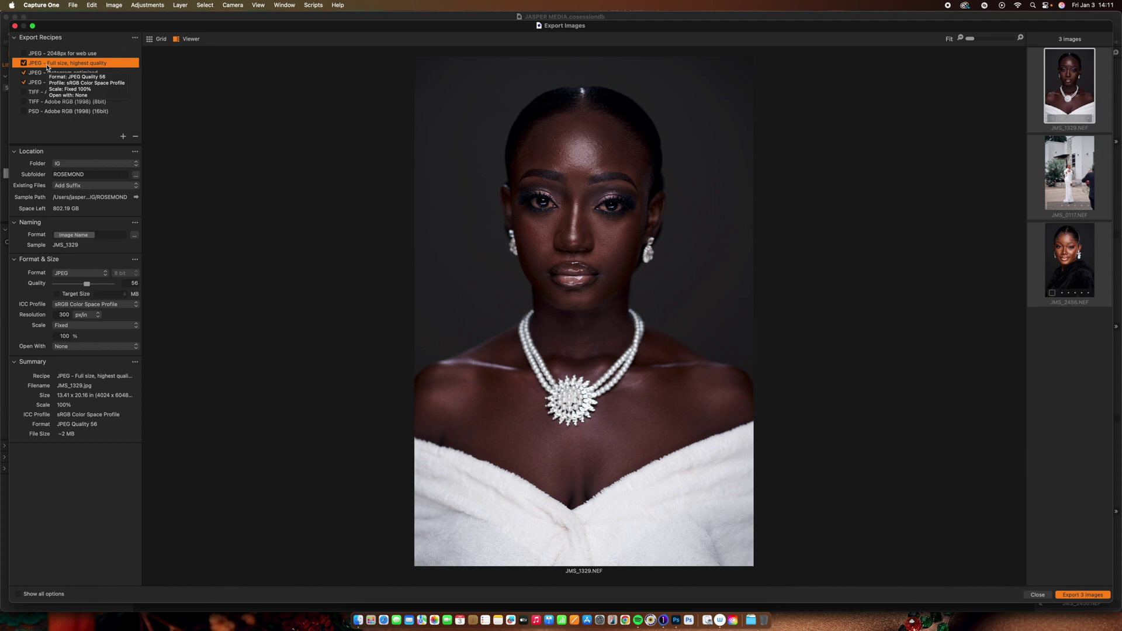
left_click(23, 82)
left_click(24, 82)
left_click(25, 73)
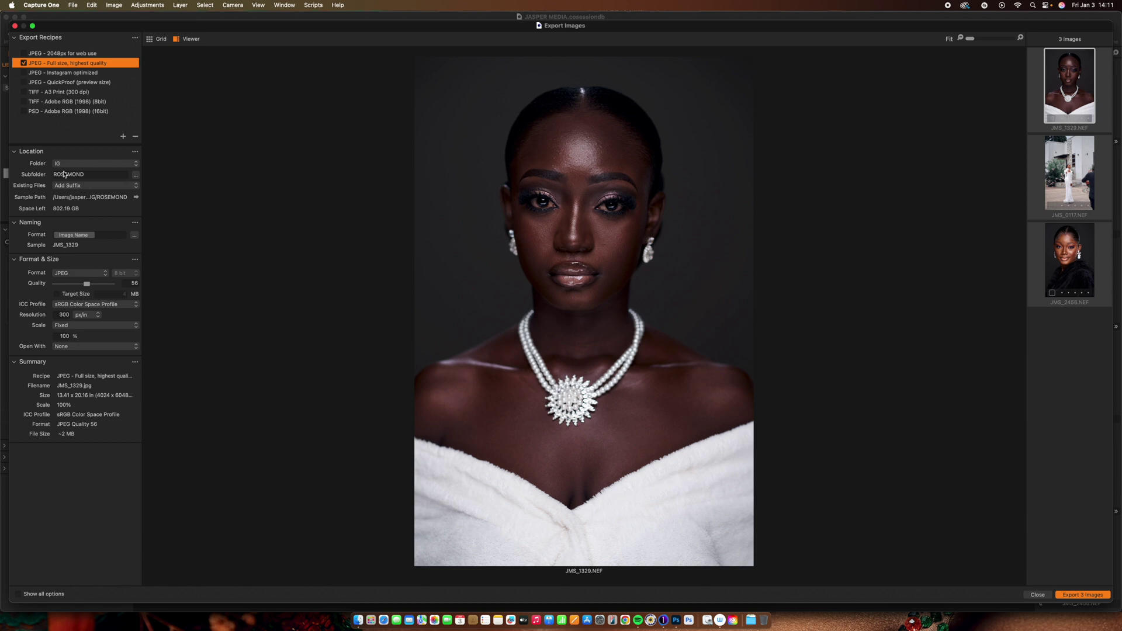
Keep IG as the export folder and set the export subfolder to CAPTURE ONE.
left_click(70, 165)
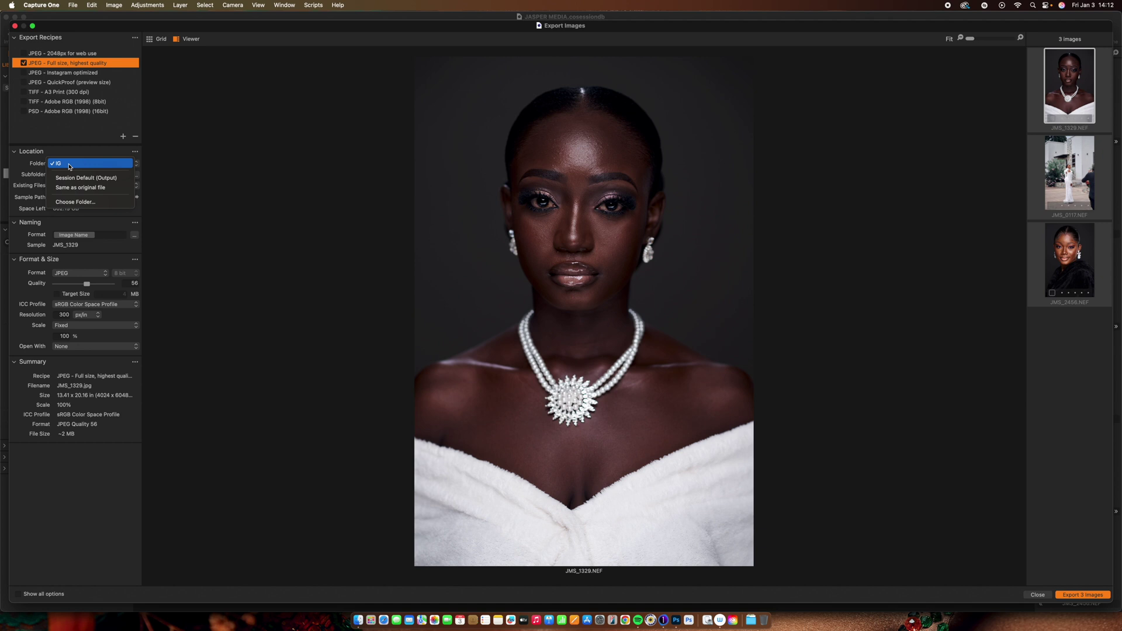
left_click(70, 164)
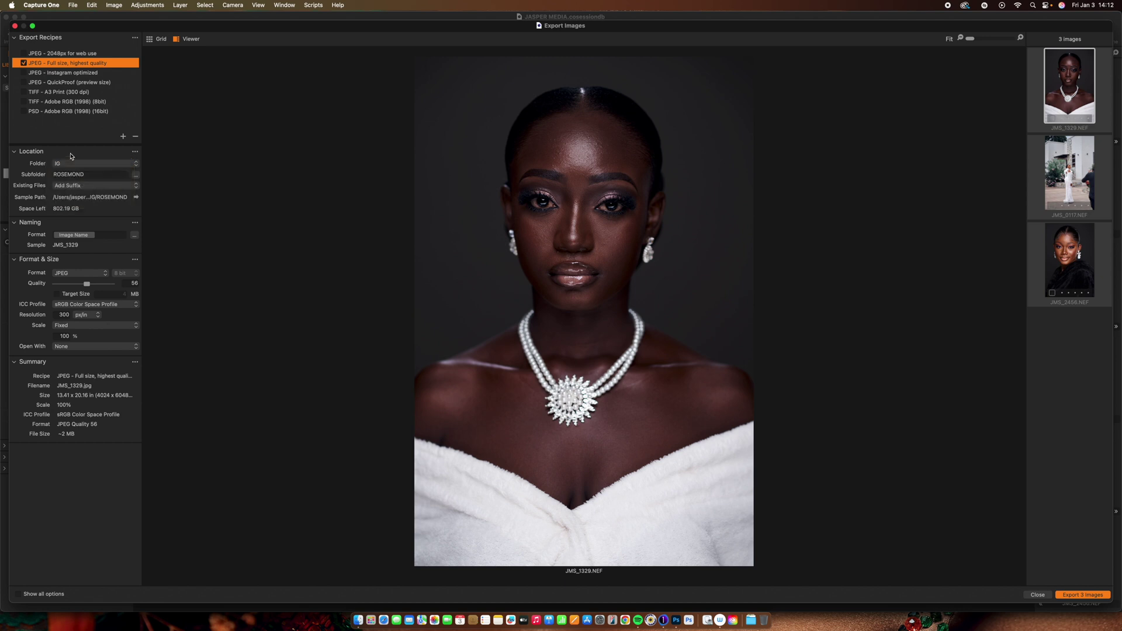
left_click(89, 175)
key("BackSpace")
key("BackSpace")
key("BackSpace")
key("BackSpace")
key("BackSpace")
key("BackSpace")
key("BackSpace")
key("BackSpace")
type("CAPR")
key("BackSpace")
type("TURE ONE")
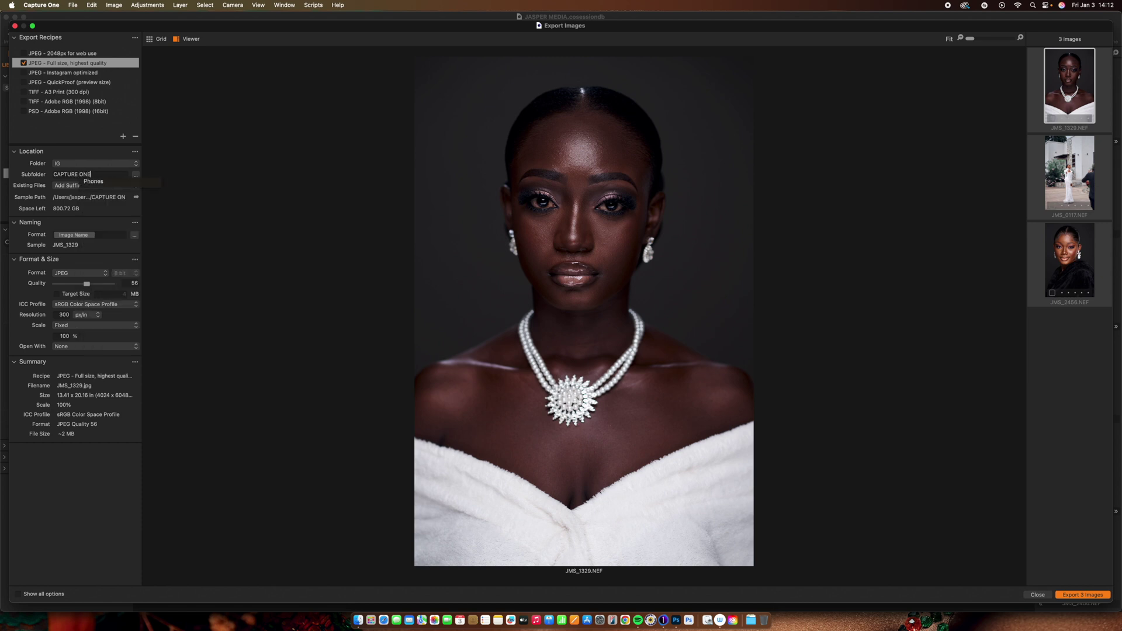
left_click(99, 177)
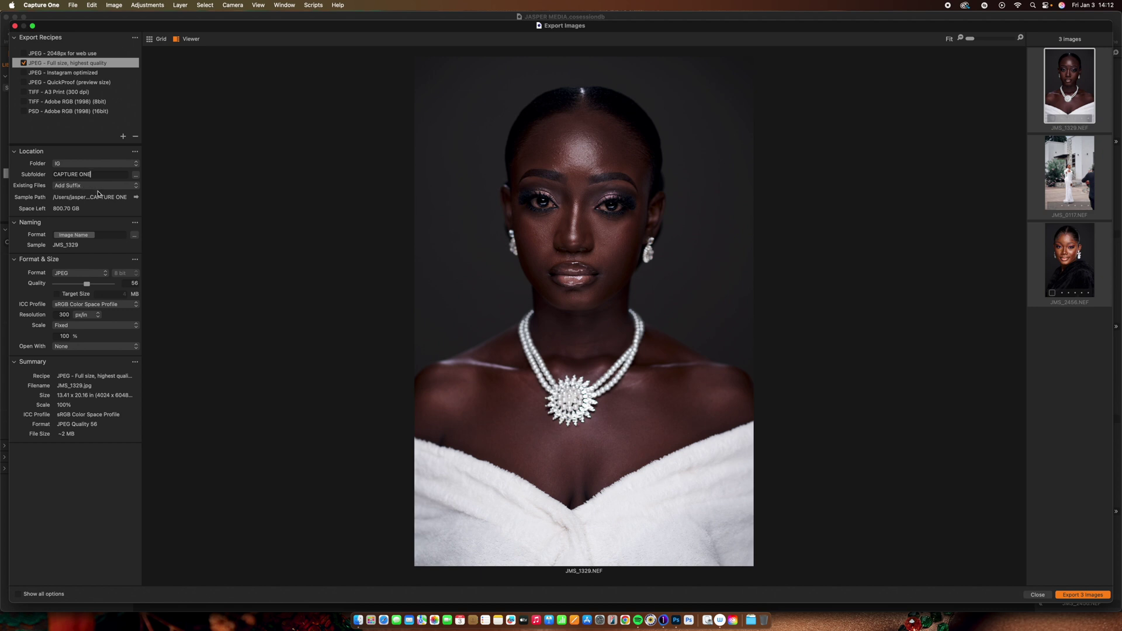
Set the JPEG quality of the full-size recipe to 64 and export the three images.
left_click(17, 225)
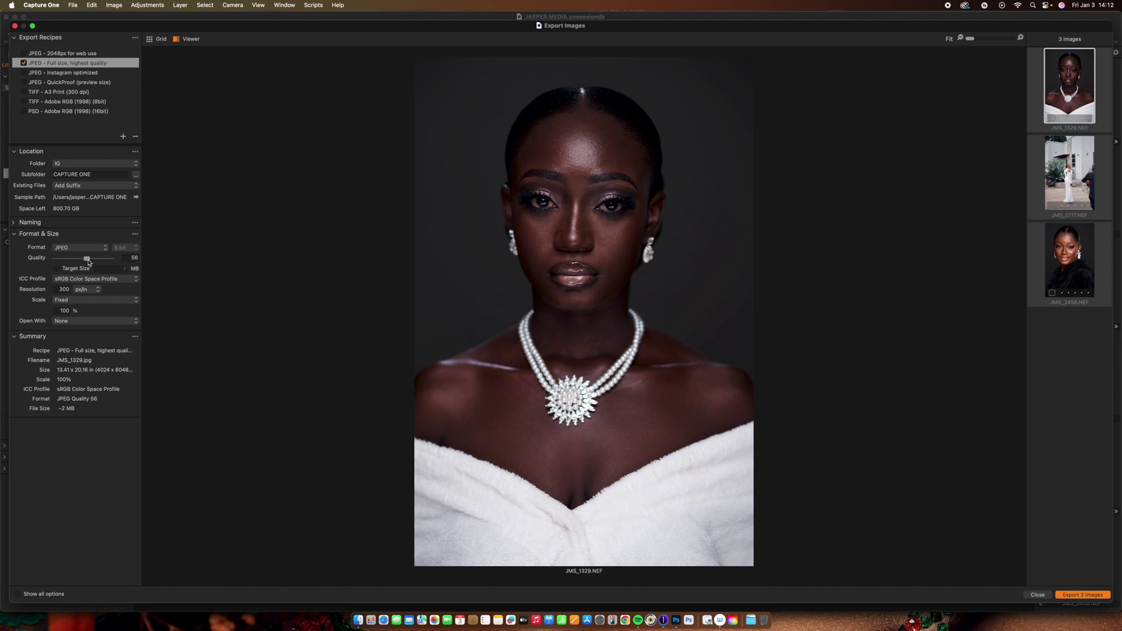
left_click_drag(87, 258, 146, 267)
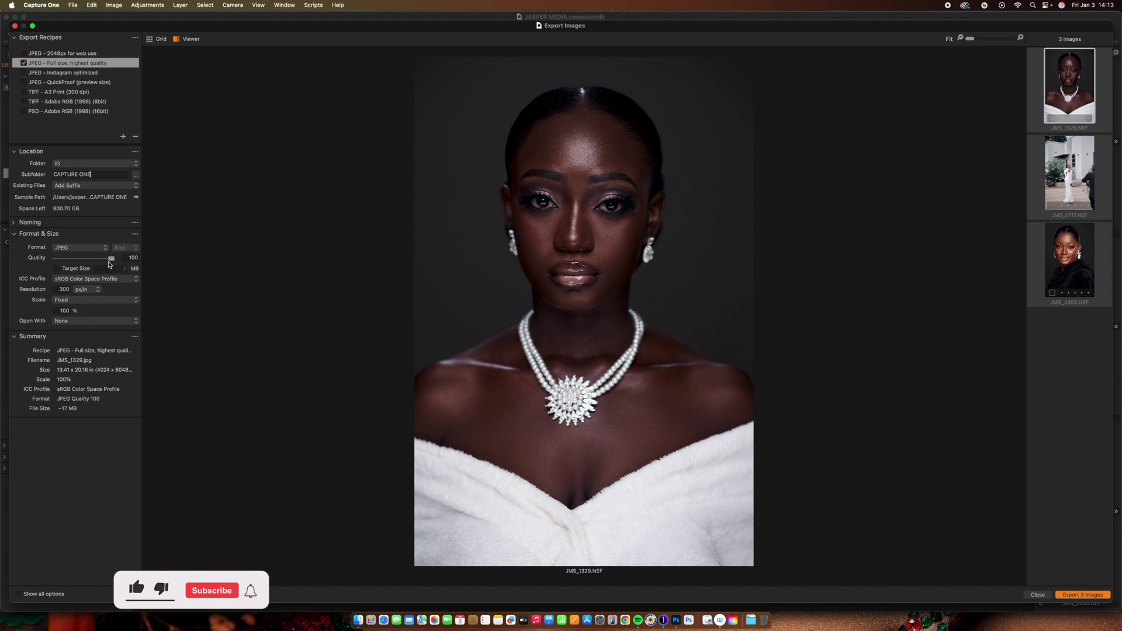
left_click_drag(109, 264, 92, 268)
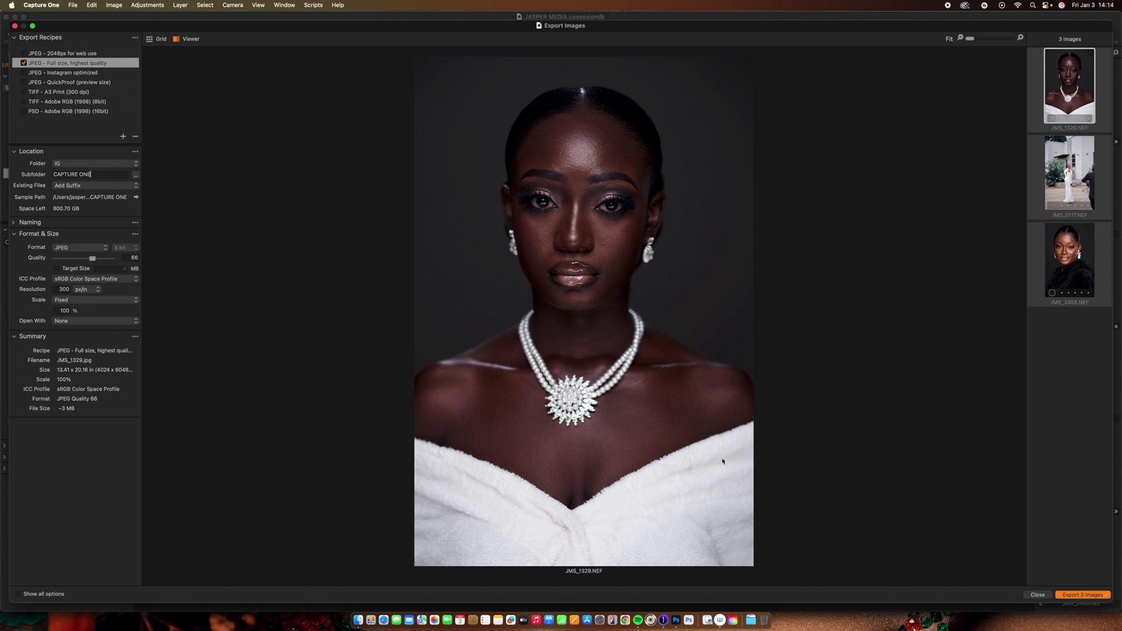
left_click(21, 336)
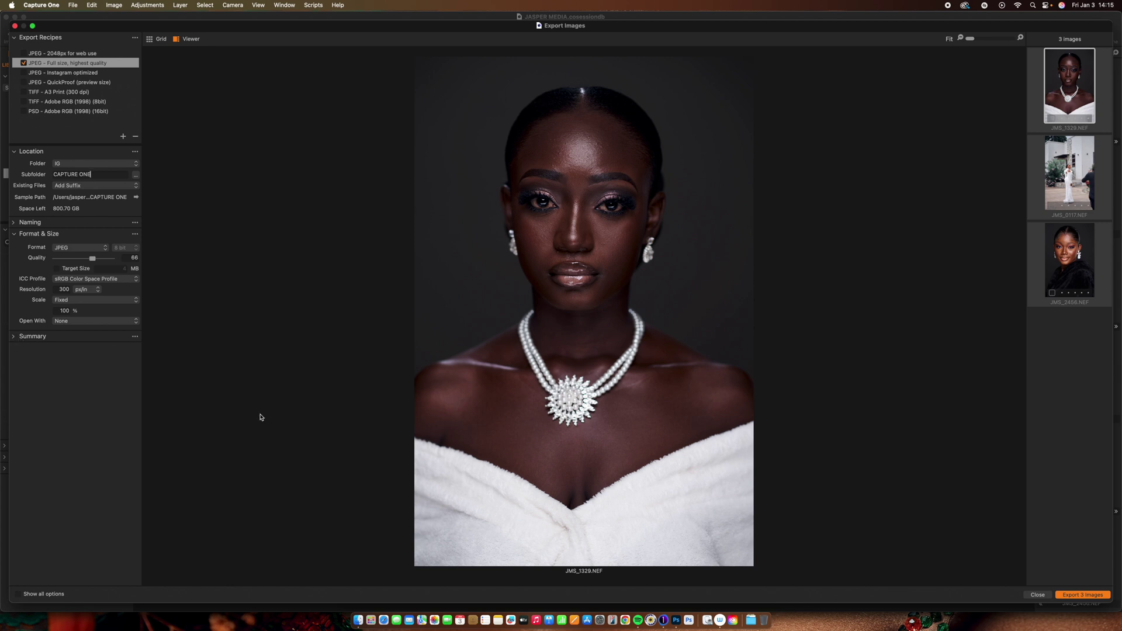
left_click(18, 337)
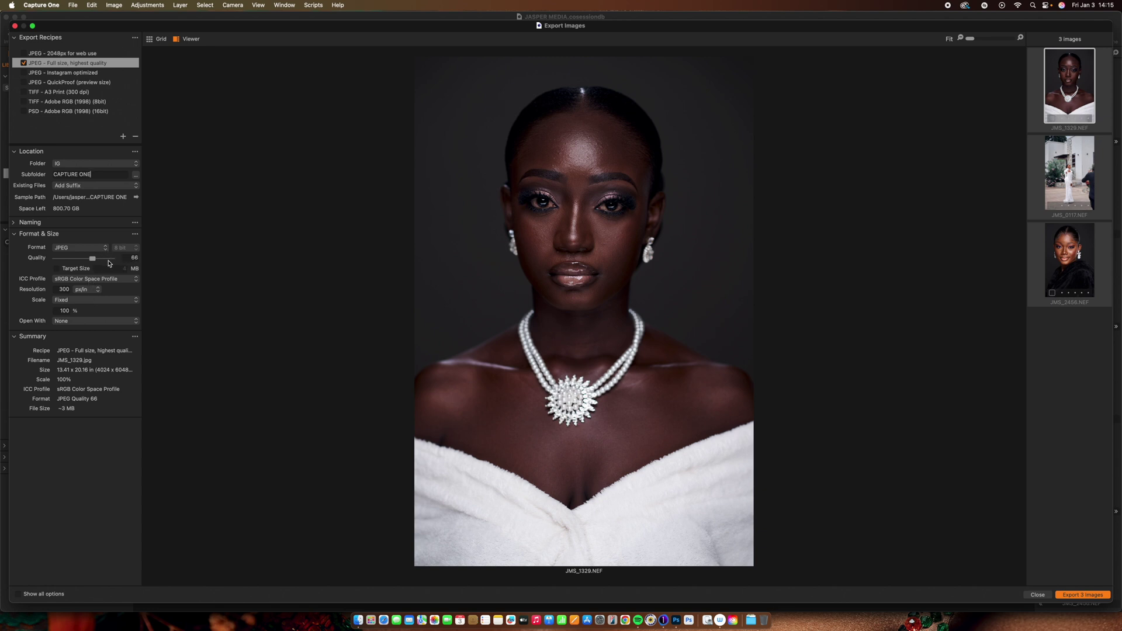
left_click_drag(93, 260, 88, 262)
left_click(1089, 599)
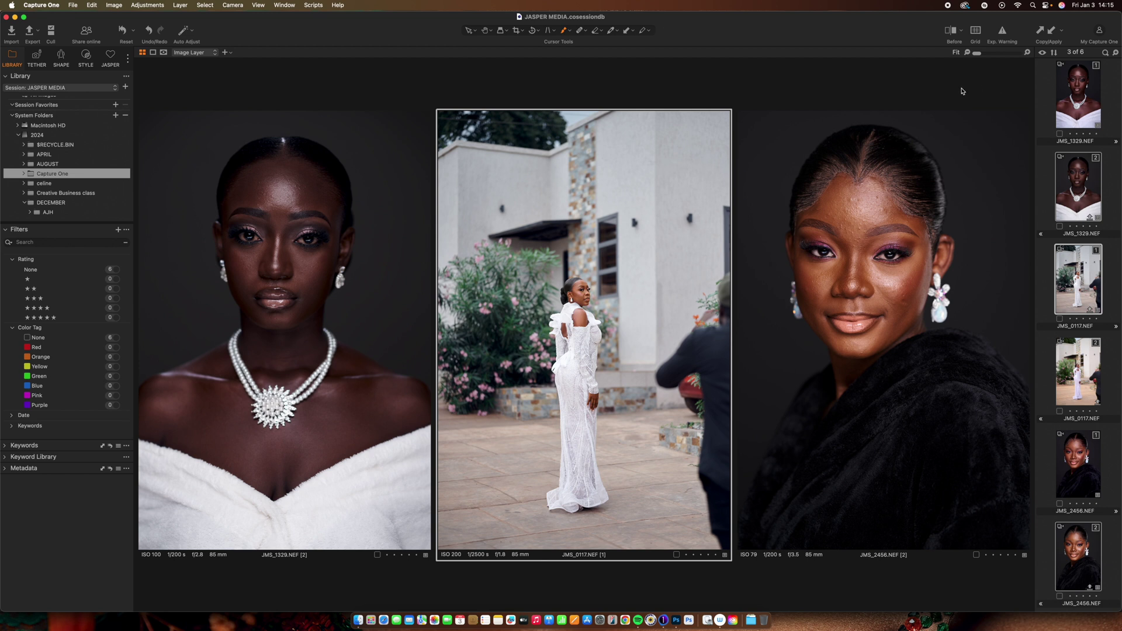
Switch to Finder and open the CAPTURE ONE subfolder inside the desktop's IG folder.
left_click(15, 17)
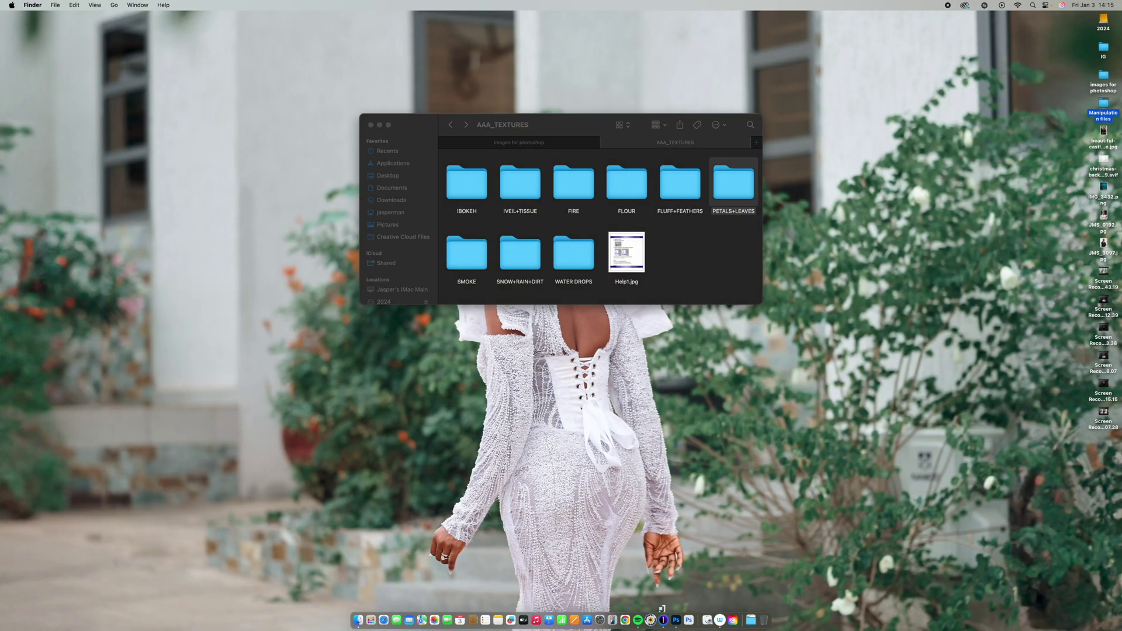
double_click(1103, 47)
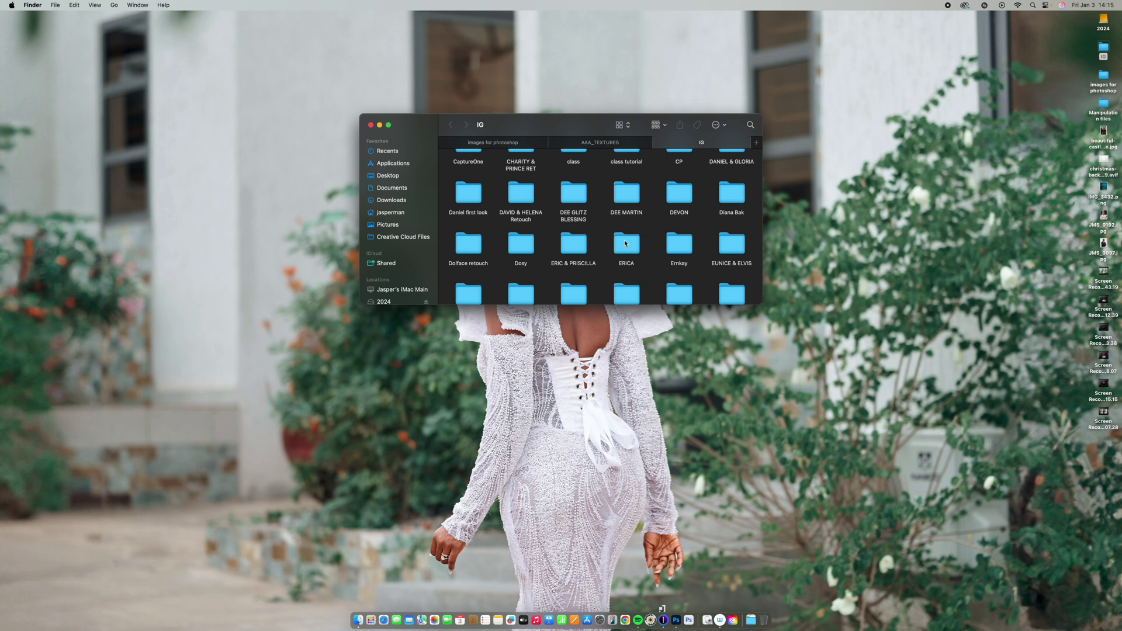
left_click(625, 244)
scroll(625, 244, "up", 1)
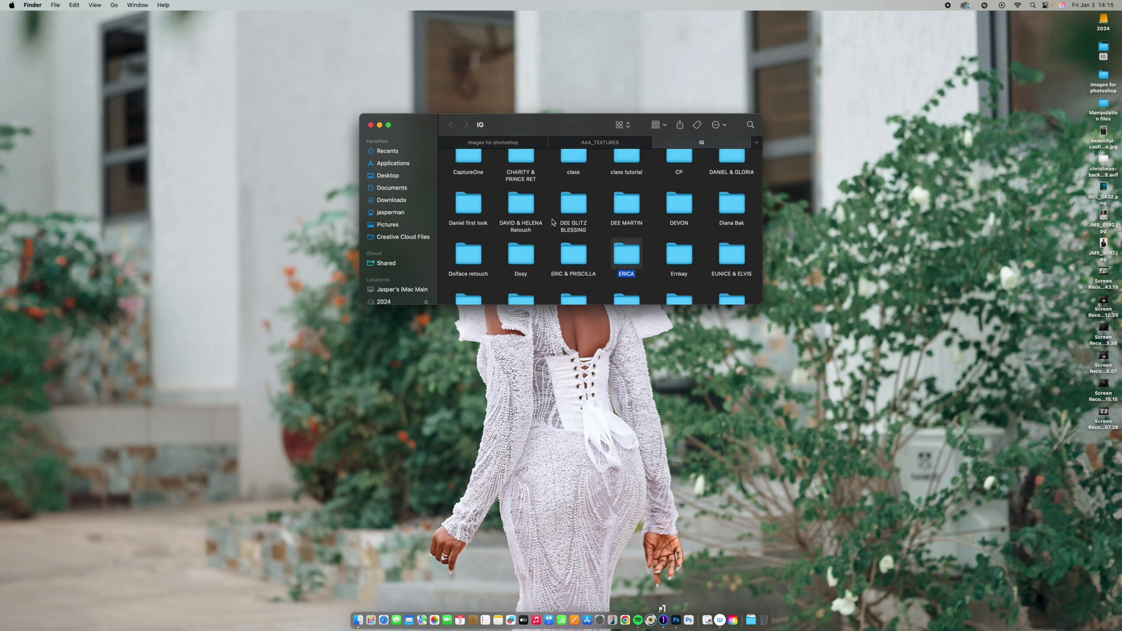
scroll(553, 222, "up", 3)
left_click(474, 206)
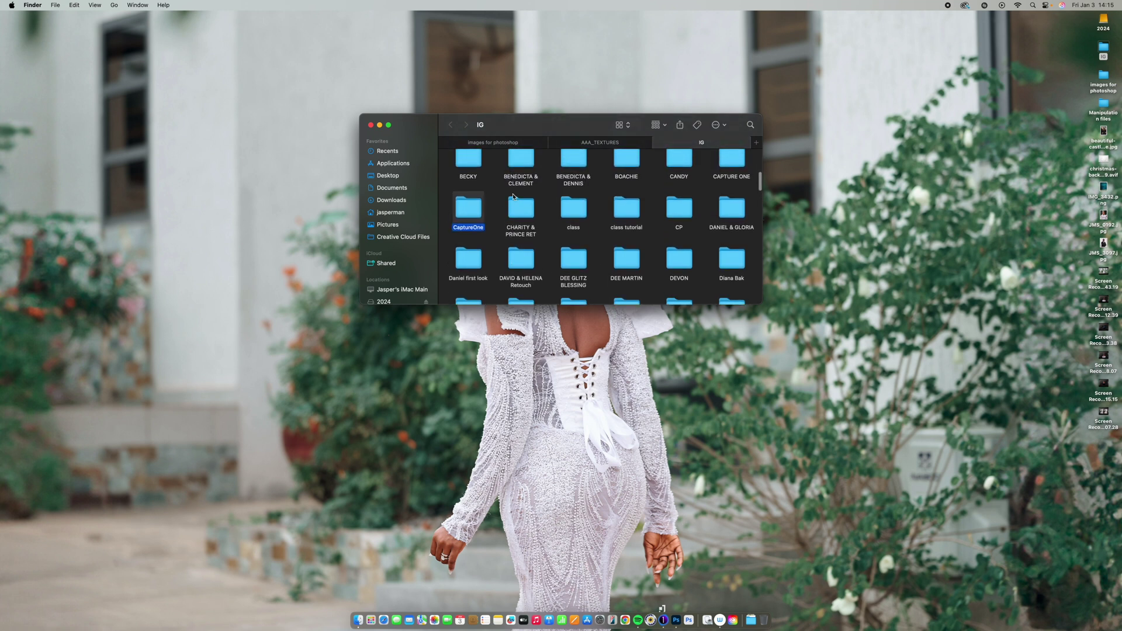
scroll(513, 197, "up", 2)
double_click(733, 200)
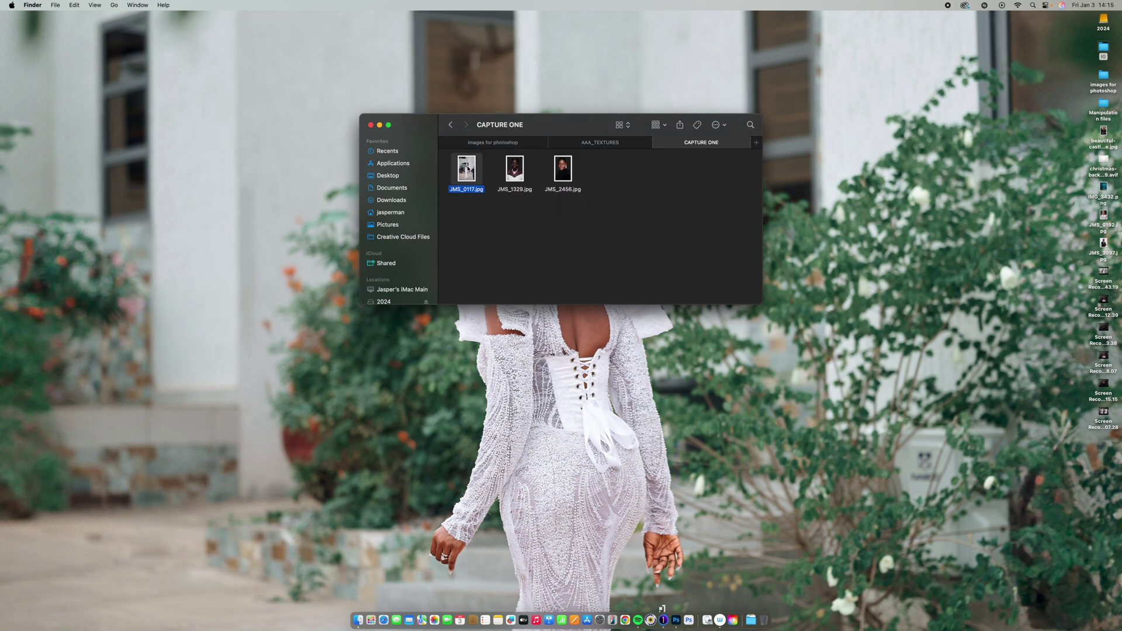
Preview the exported JPEGs in the CAPTURE ONE folder, starting with JMS_0117.jpg, and close the preview.
key("space")
key("Right")
key("Right")
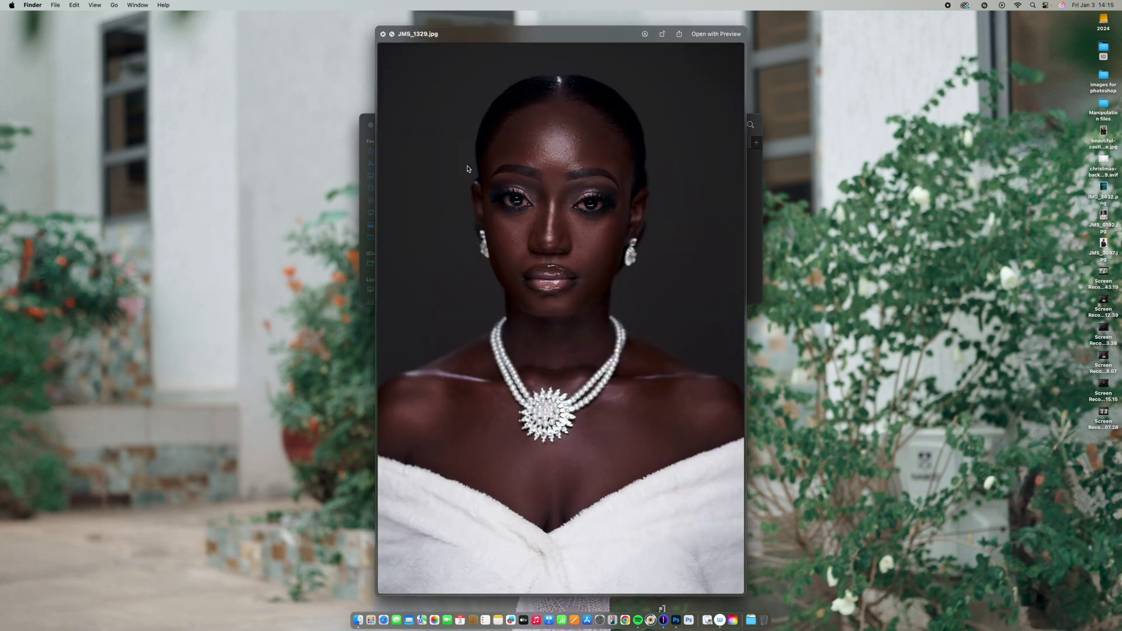
left_click(383, 34)
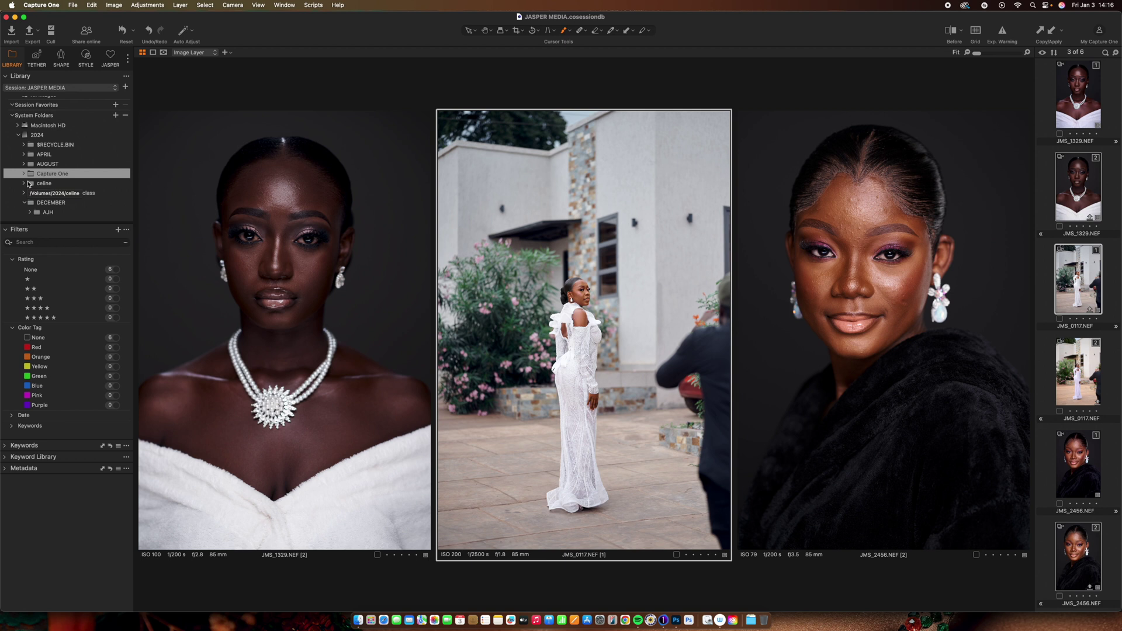
Switch back to Capture One, reopen the export settings for the three selected images, and close them without exporting.
key("super+shift+e")
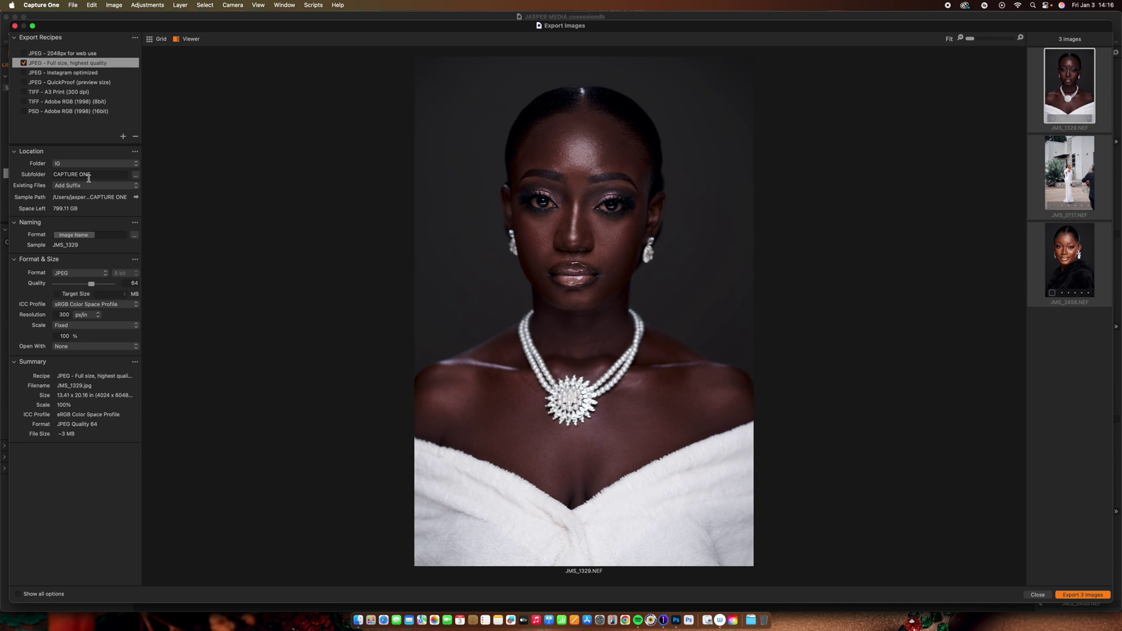
left_click(15, 26)
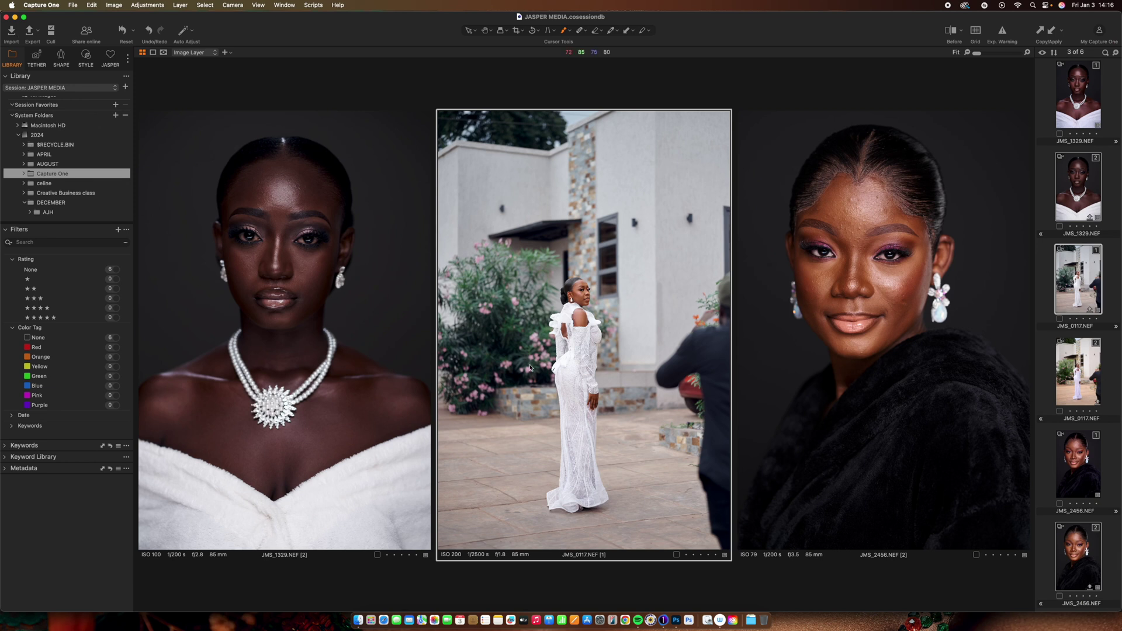